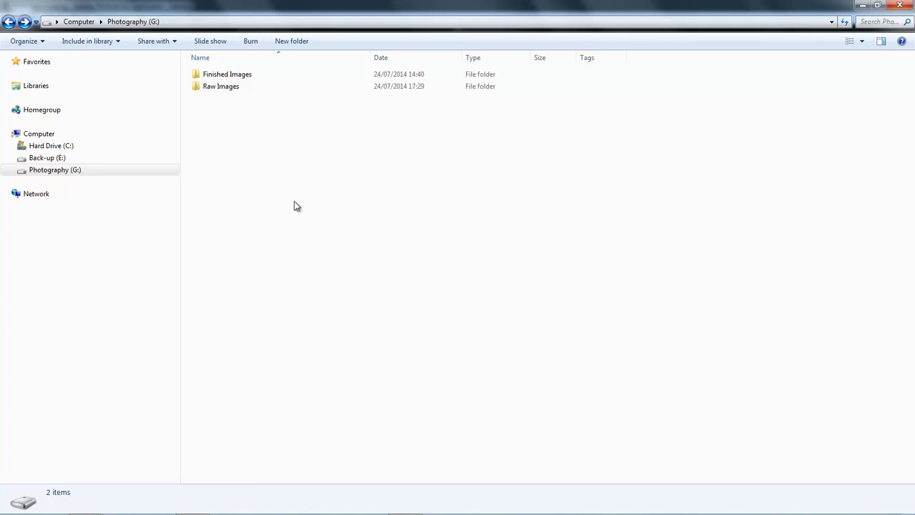
Browse the Photography (G:) drive to the WW1 Scans folder inside Raw Images, 2014.
double_click(215, 86)
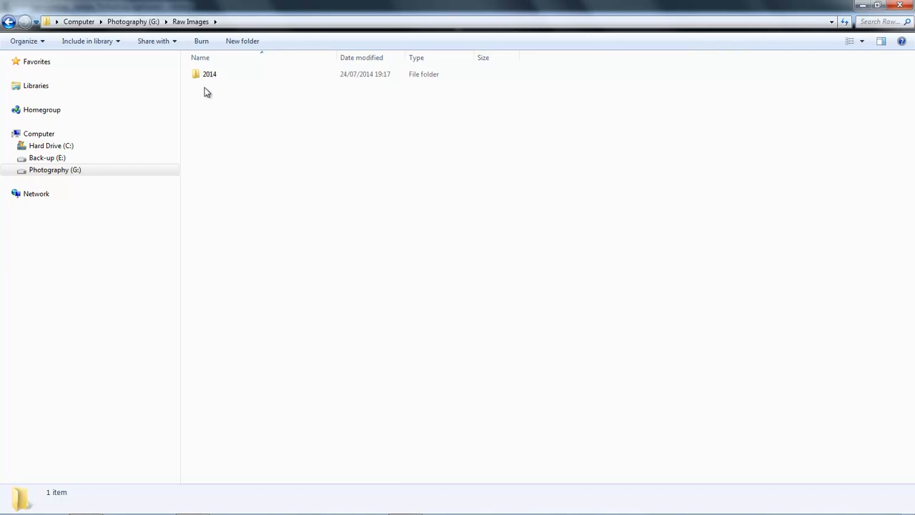
double_click(208, 80)
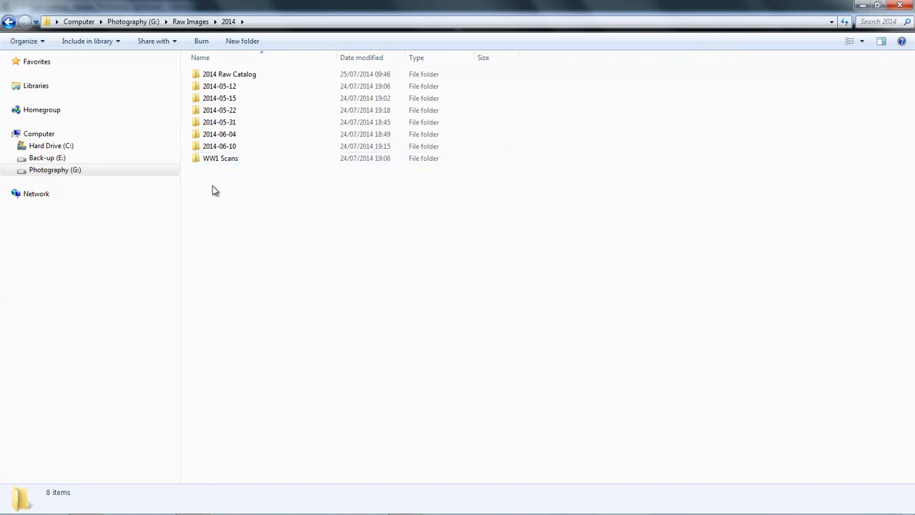
double_click(214, 158)
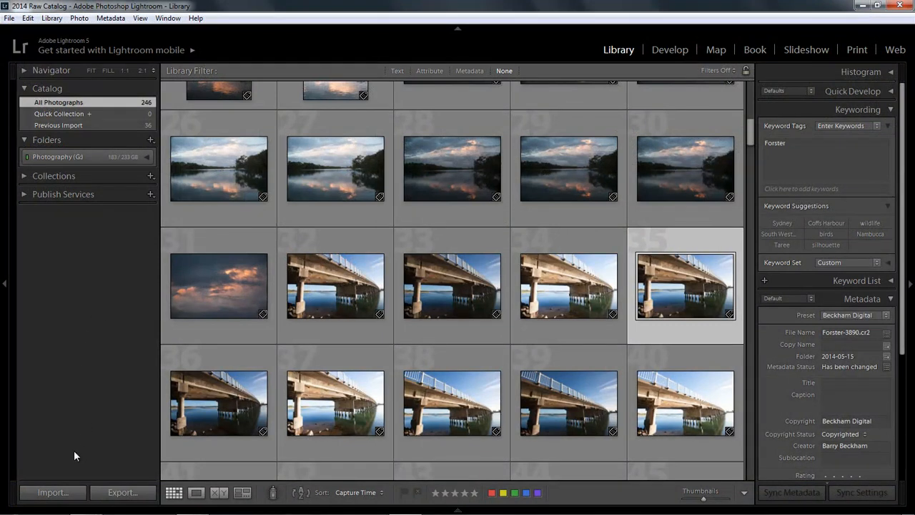
Set up a photo import in Lightroom that adds files without moving them, using Raw Images/2014/WW1 Scans on Photography (G:) as the source.
left_click(55, 494)
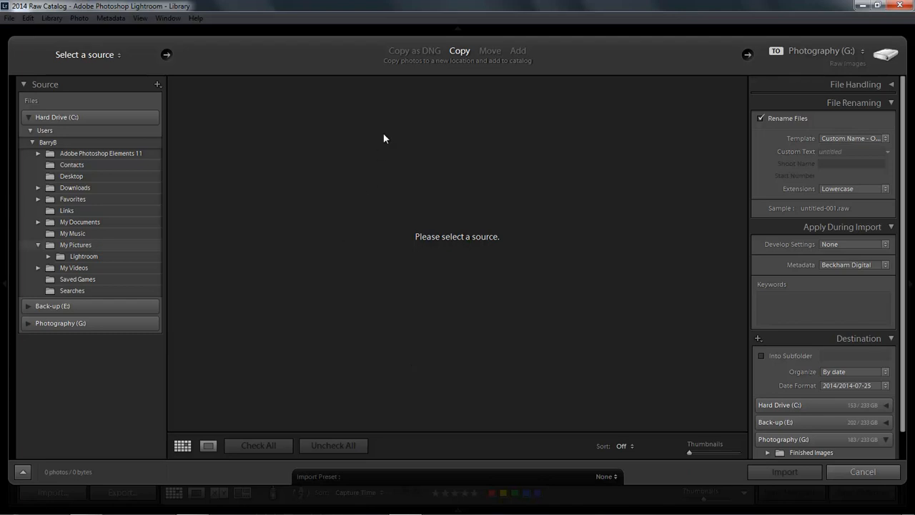
left_click(518, 51)
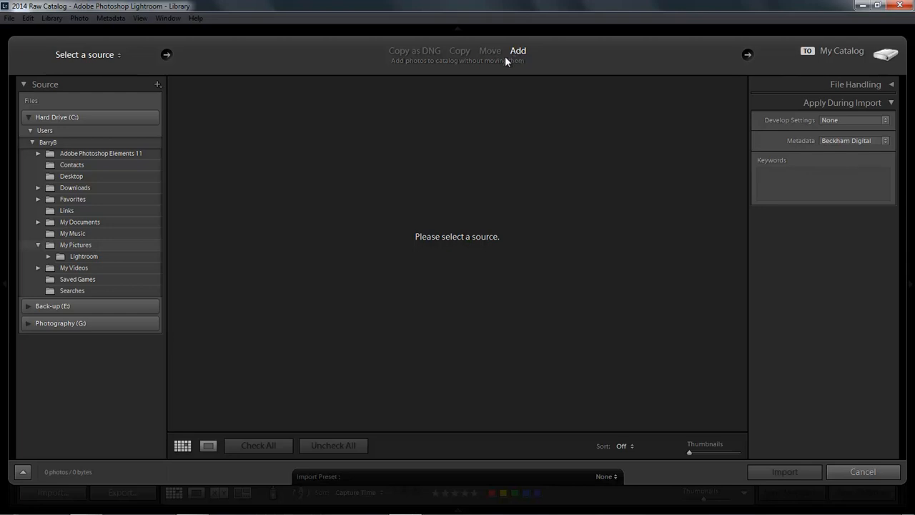
left_click(29, 118)
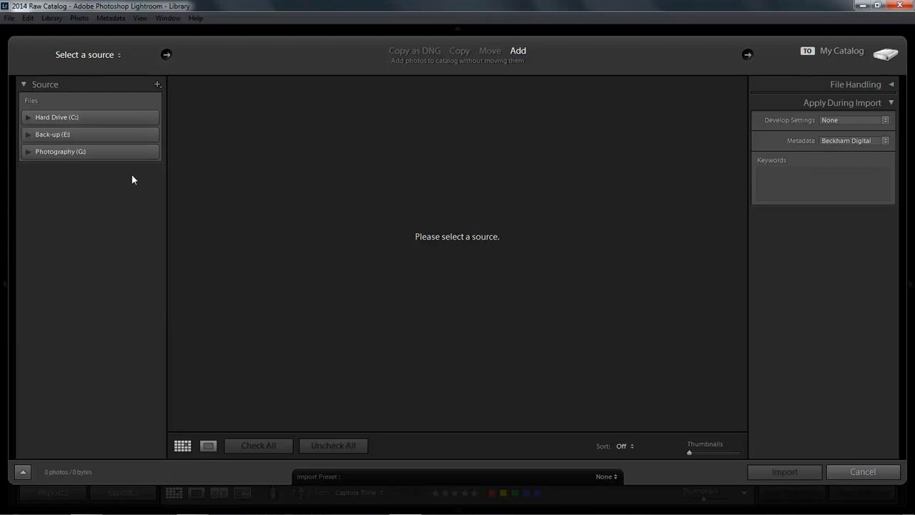
left_click(28, 151)
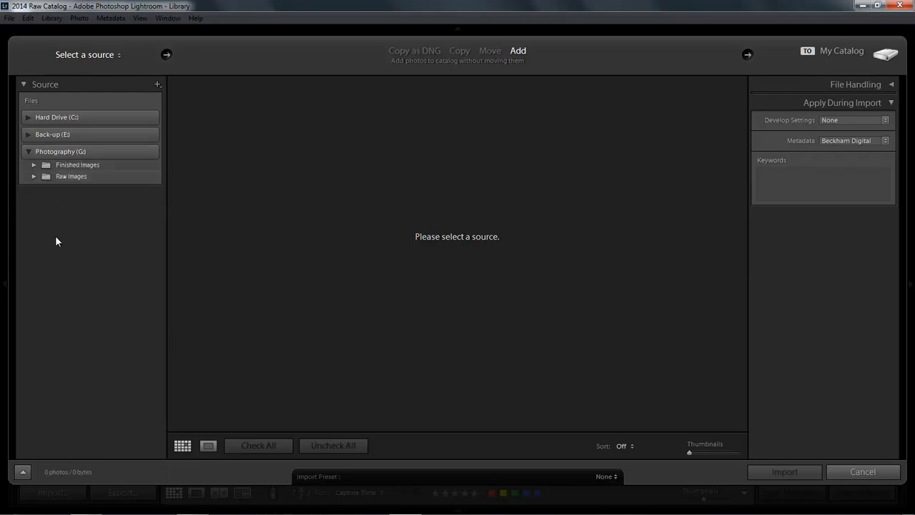
left_click(34, 177)
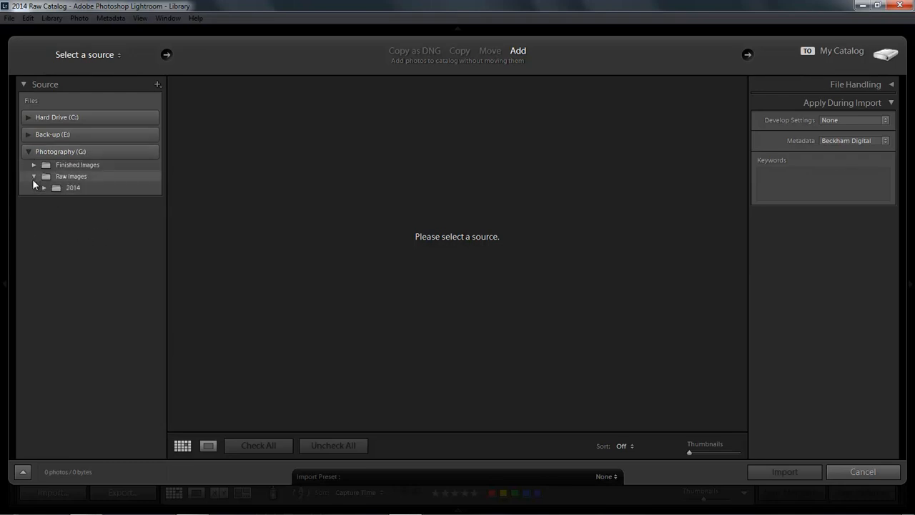
left_click(44, 187)
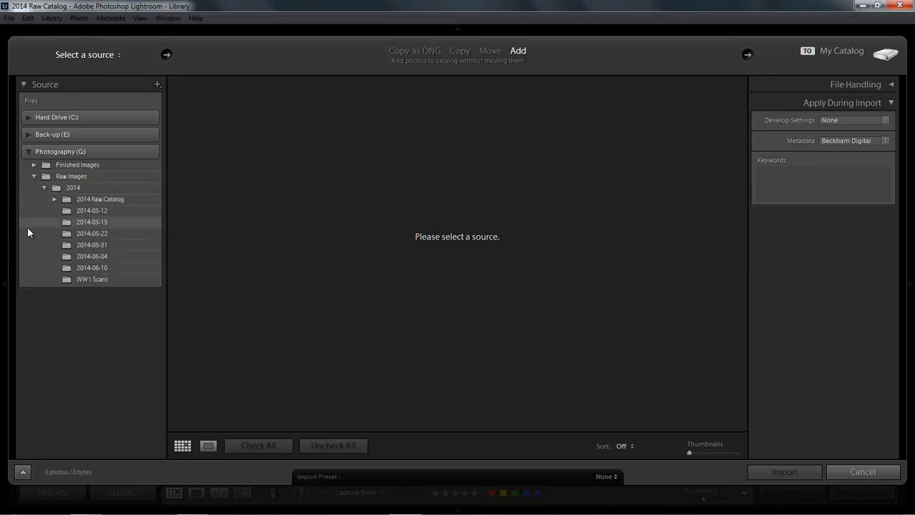
left_click(83, 280)
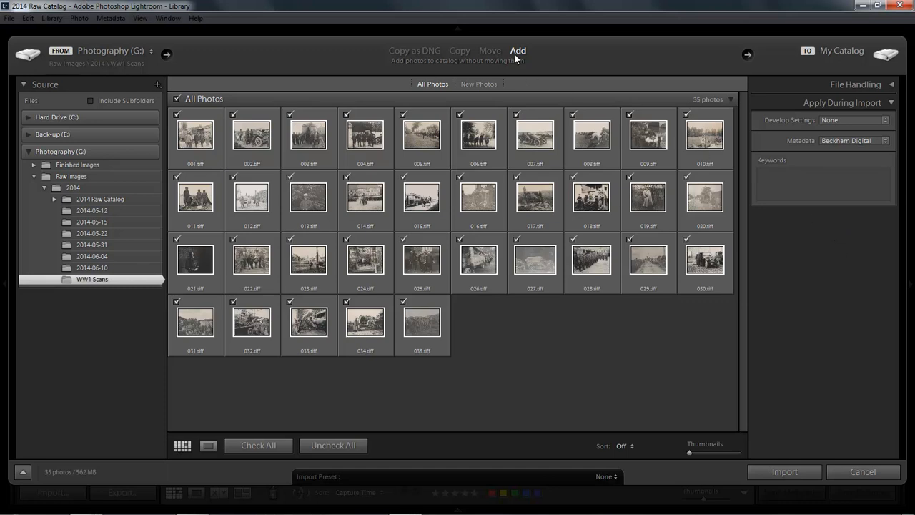
Review the File Handling import options for preview building and suspected duplicates.
left_click(890, 103)
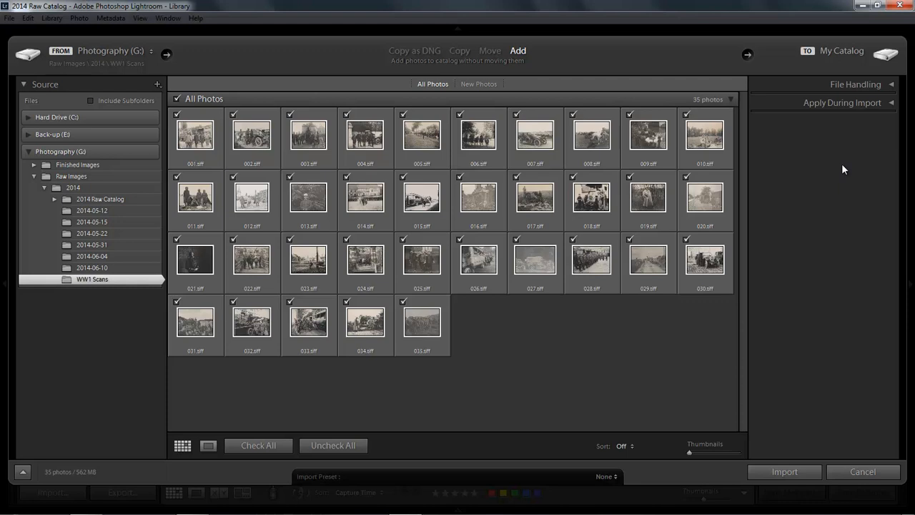
left_click(891, 85)
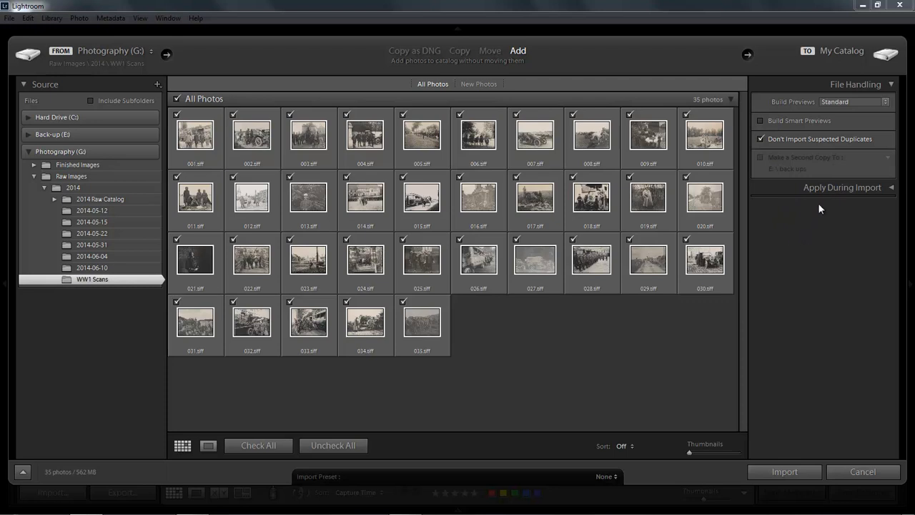
left_click(890, 84)
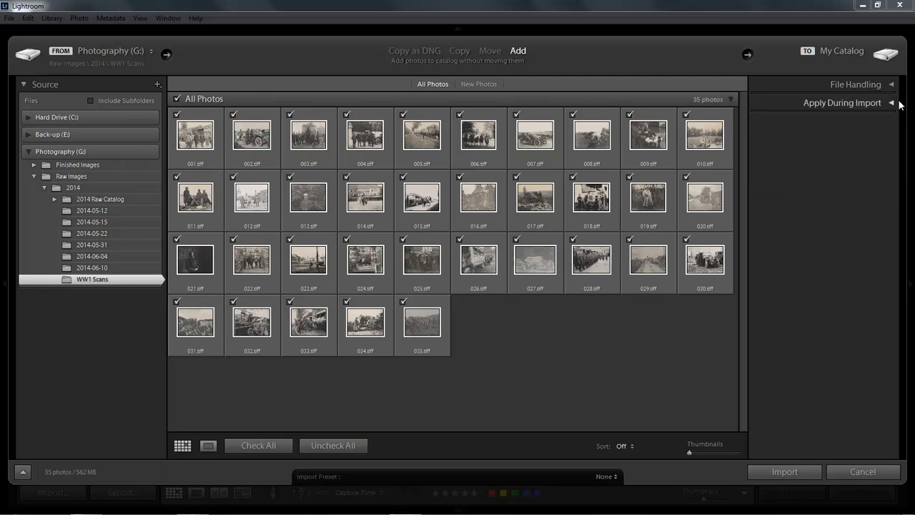
Apply the keyword WW1 to the scans during import and import them into the catalog.
left_click(891, 103)
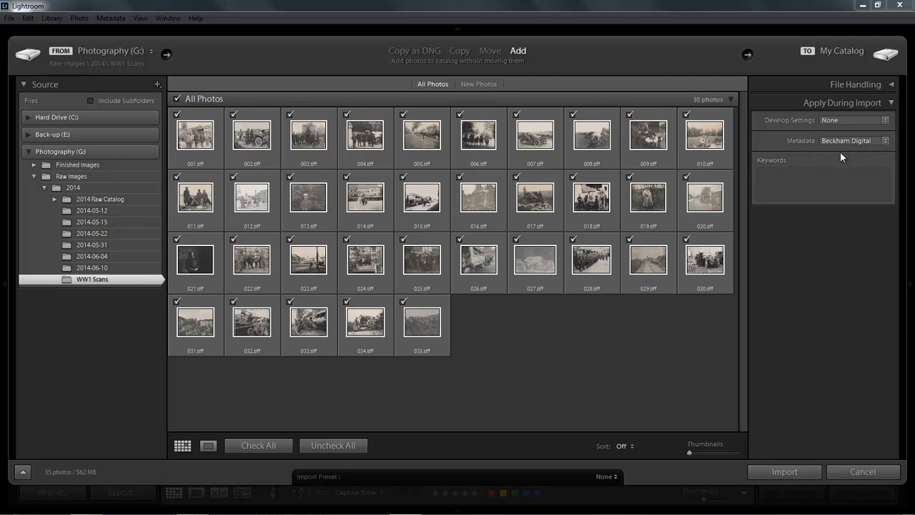
left_click(829, 175)
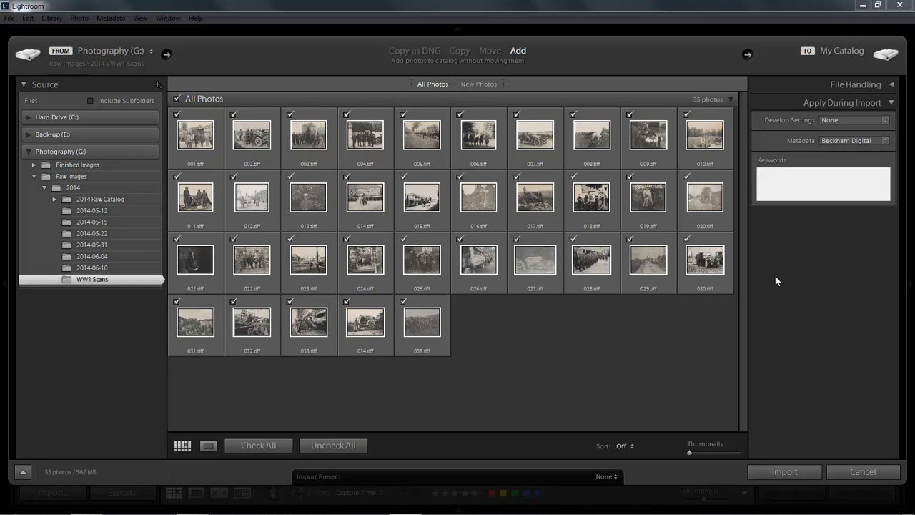
type("WW1")
left_click(781, 474)
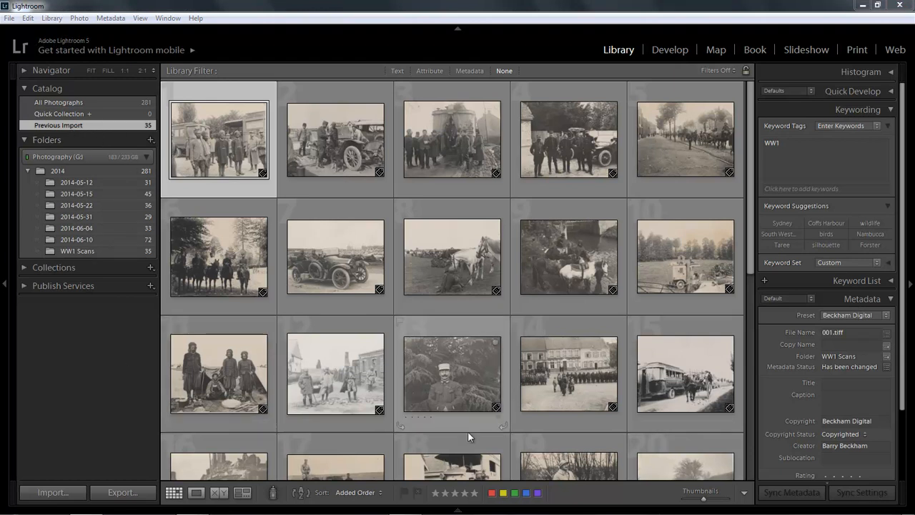
Browse through all photographs in the raw catalog.
left_click(74, 105)
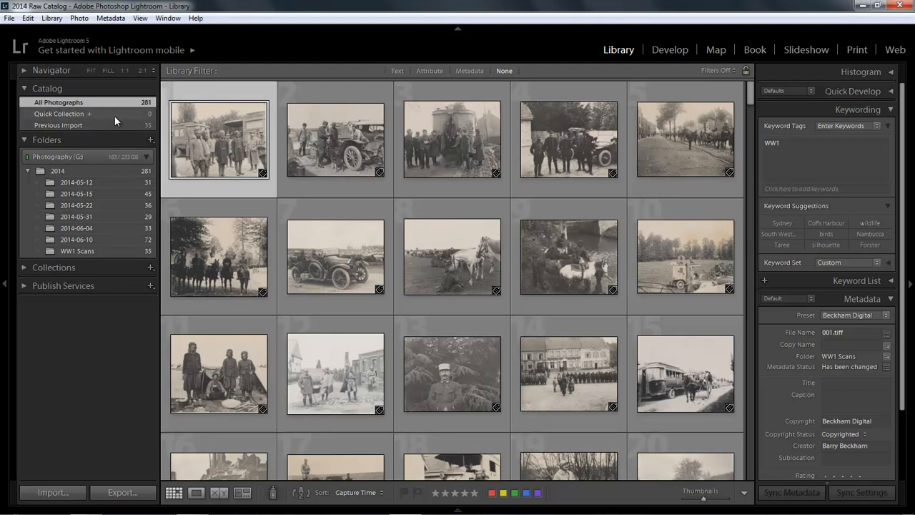
scroll(753, 97, "down", 1)
left_click_drag(753, 96, 743, 332)
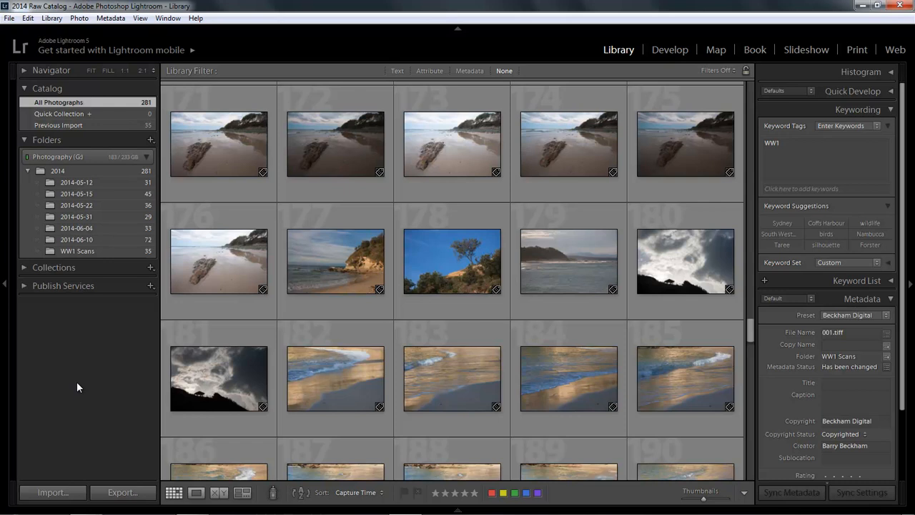
Open the 2014 Fin Catalog from Finished Images/2014 on Photography (G:) and confirm the relaunch.
left_click(9, 19)
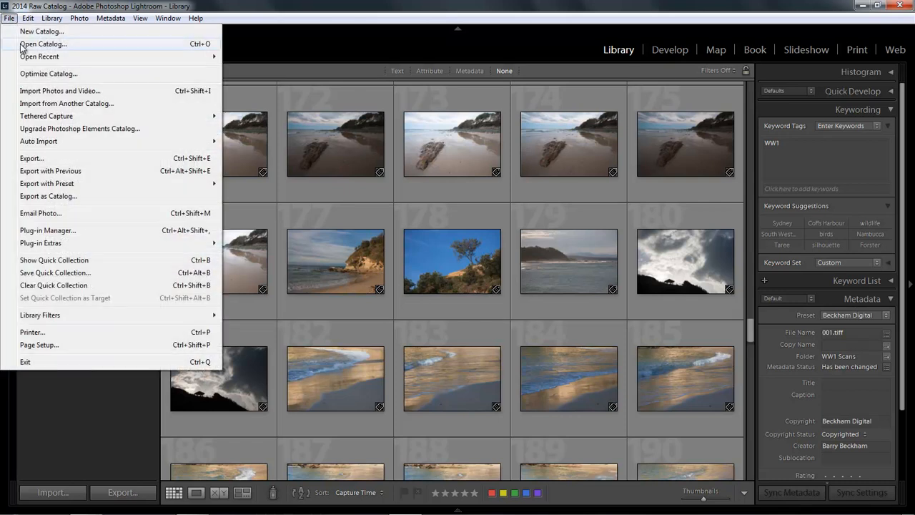
left_click(22, 45)
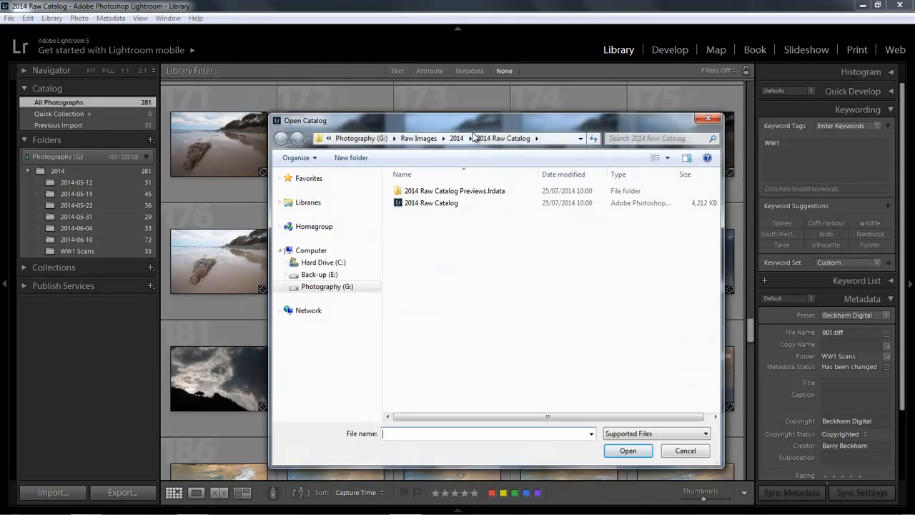
left_click(419, 138)
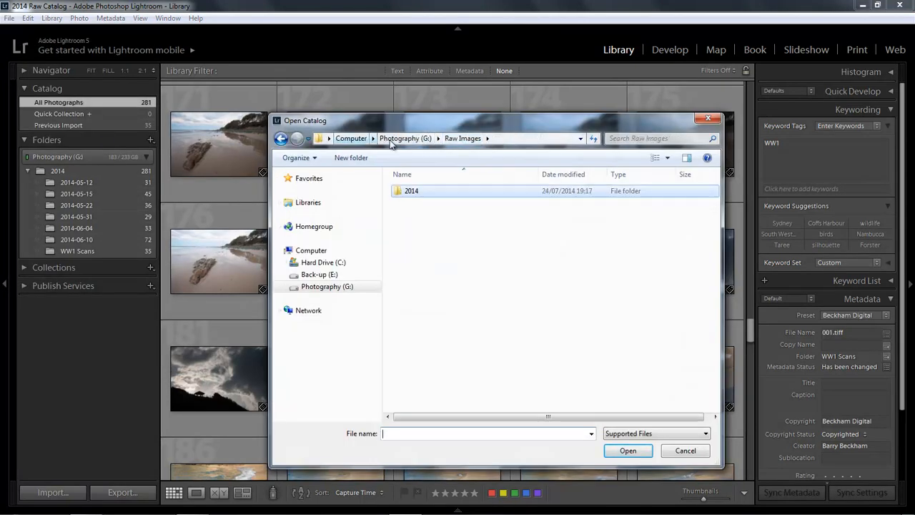
left_click(414, 139)
double_click(416, 204)
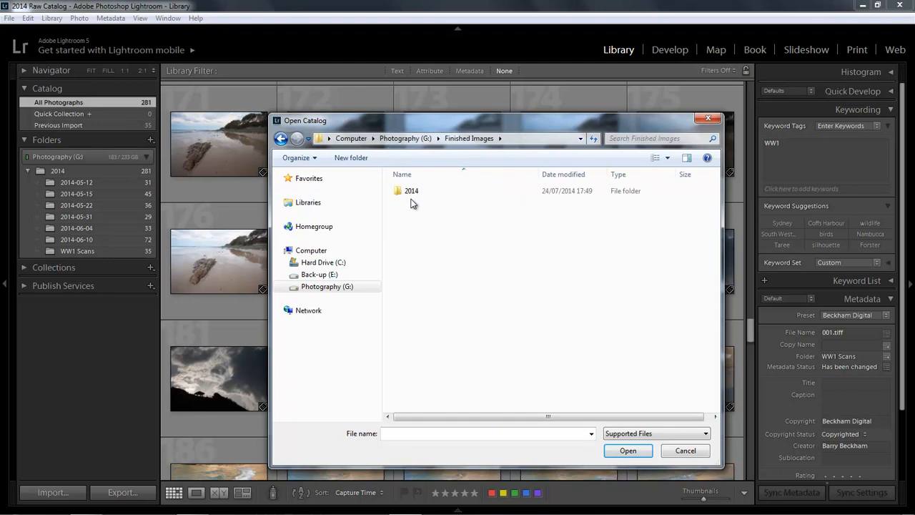
double_click(412, 191)
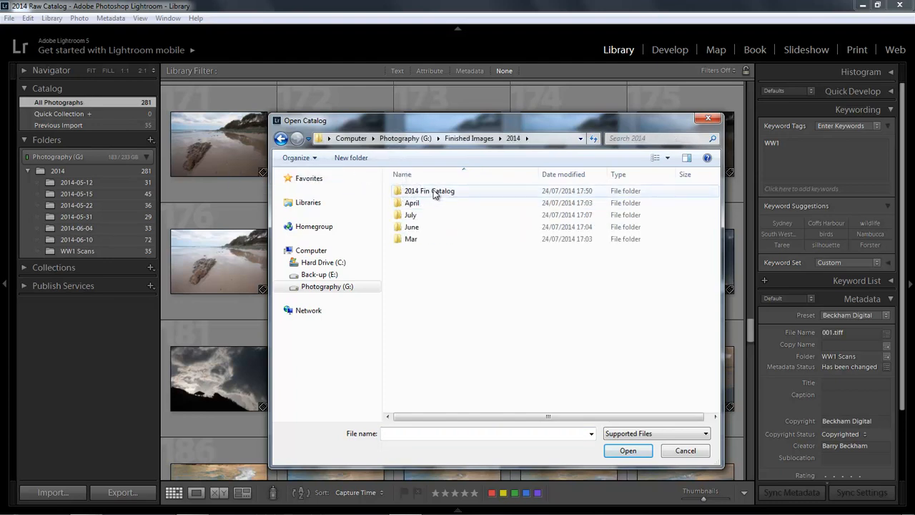
double_click(433, 191)
double_click(416, 206)
left_click(515, 284)
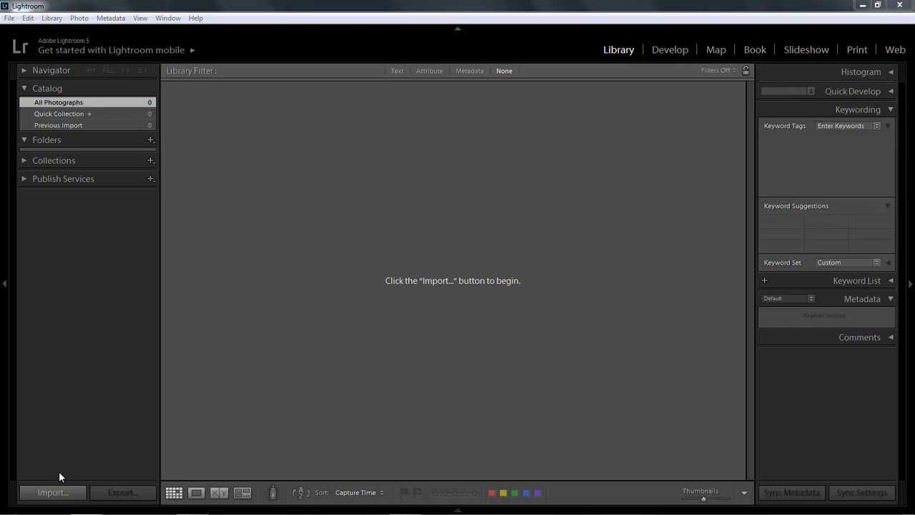
Start an import into this catalog with Finished Images/2014/April on Photography (G:) as the source.
left_click(53, 493)
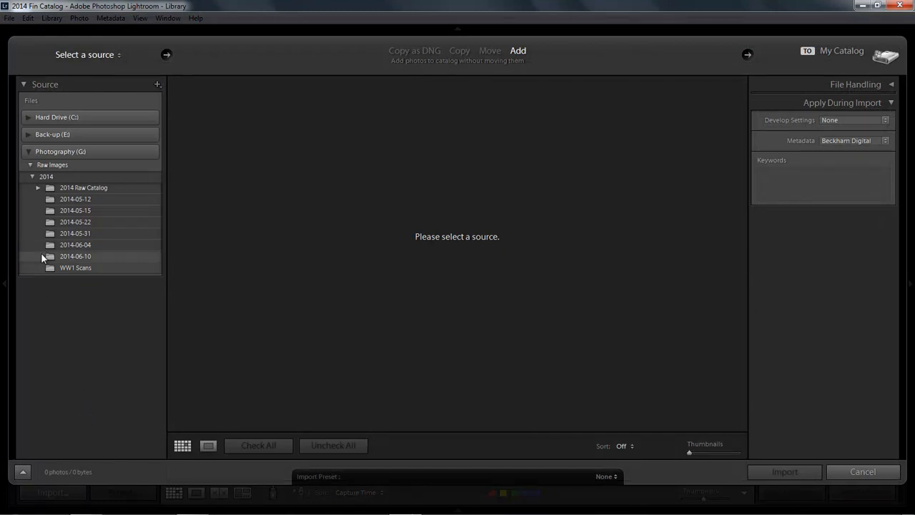
left_click(30, 164)
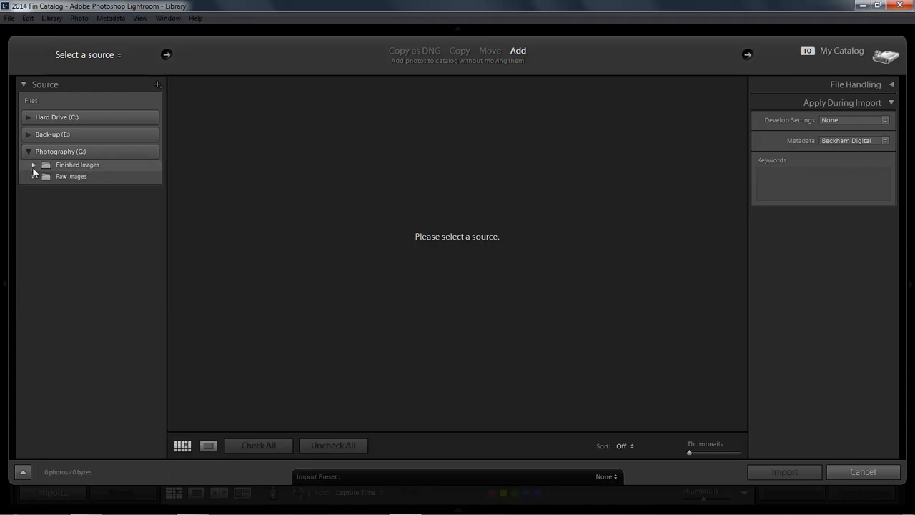
left_click(34, 165)
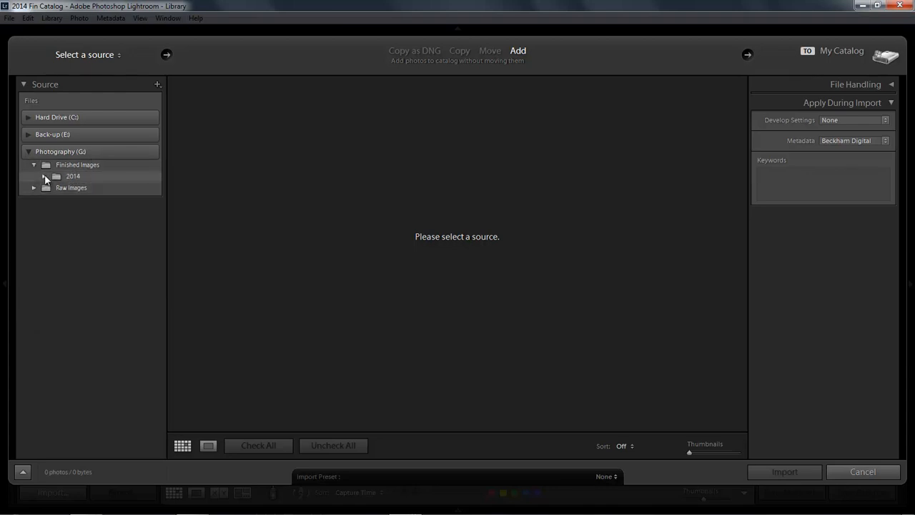
left_click(44, 176)
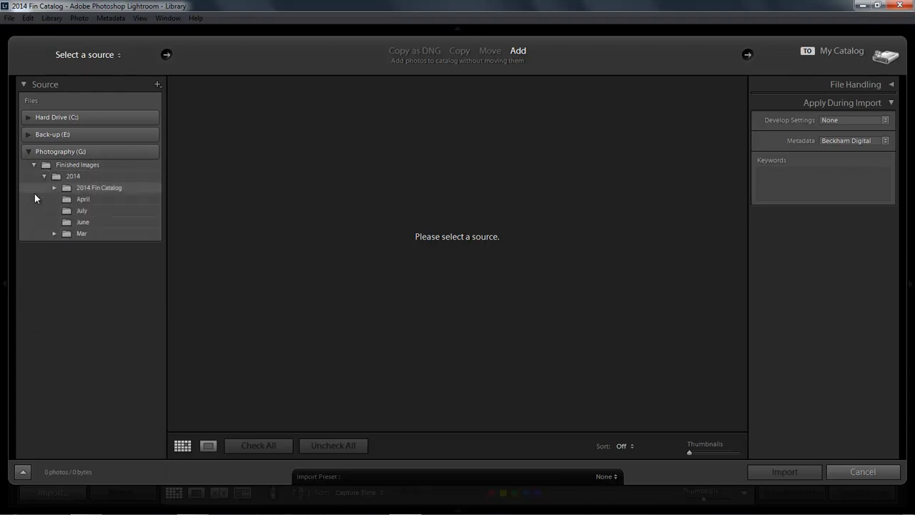
left_click(83, 199)
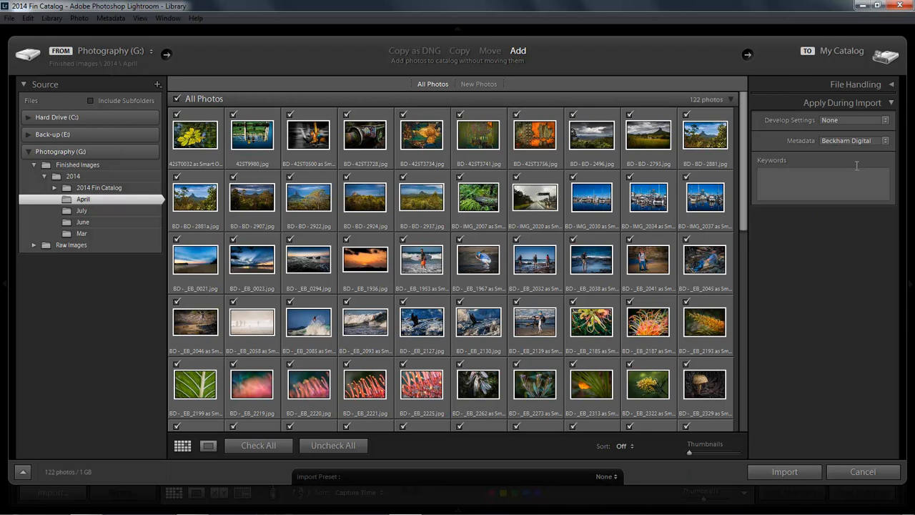
Check the File Handling options, apply the keyword April, and import the April photos.
left_click(891, 86)
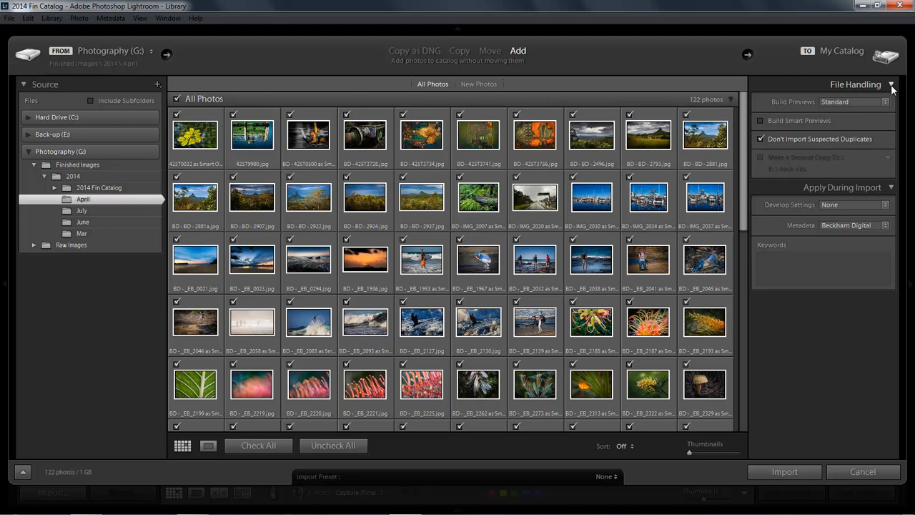
left_click(891, 86)
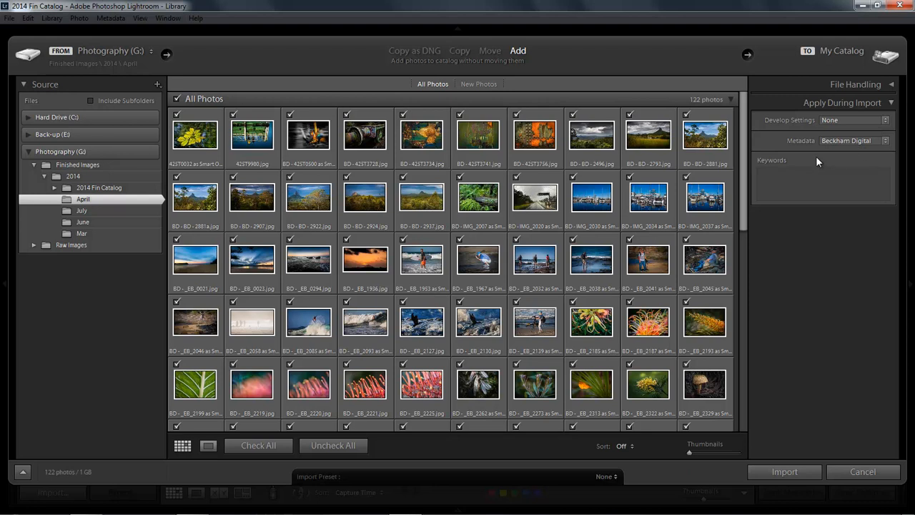
left_click(823, 183)
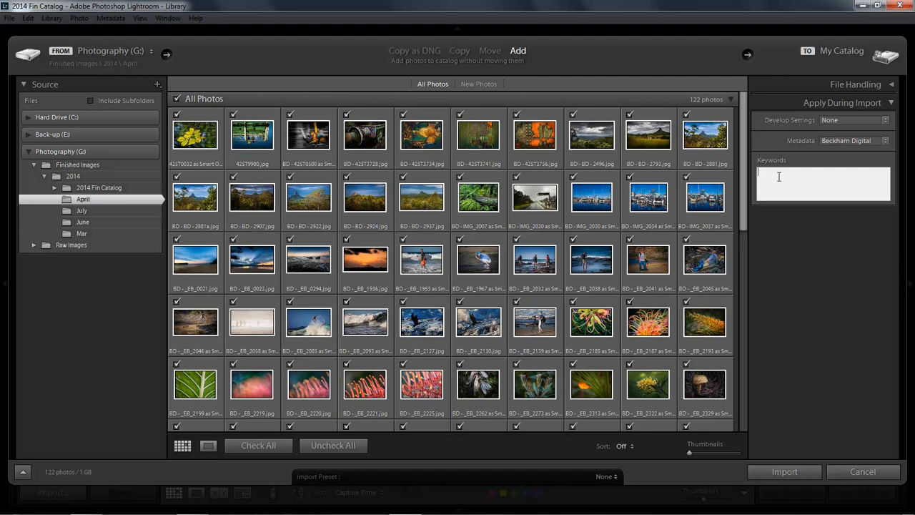
type("April")
key("Return")
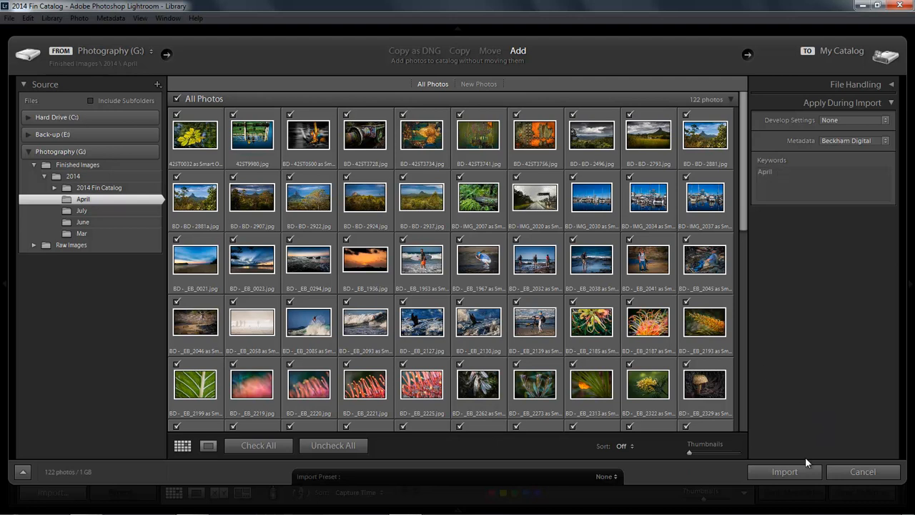
left_click(784, 471)
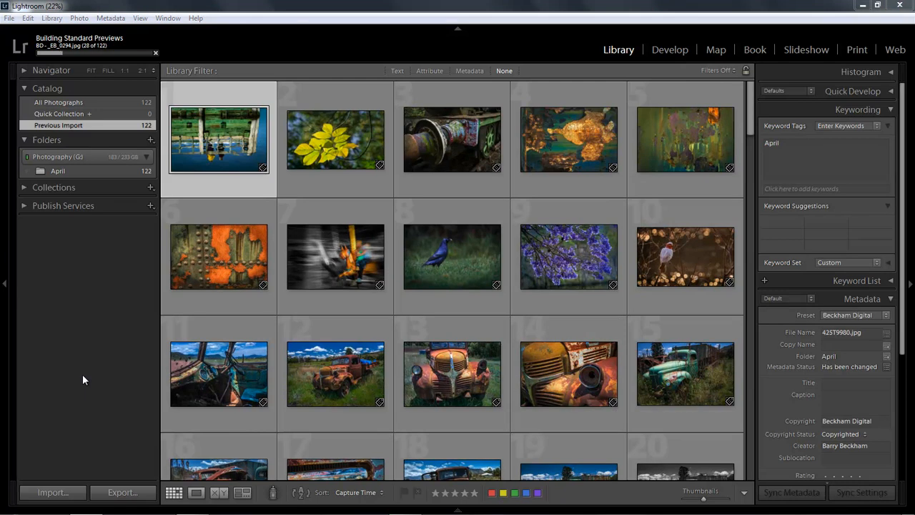
Start another import to add the remaining finished-image month folders to this catalog.
left_click(54, 493)
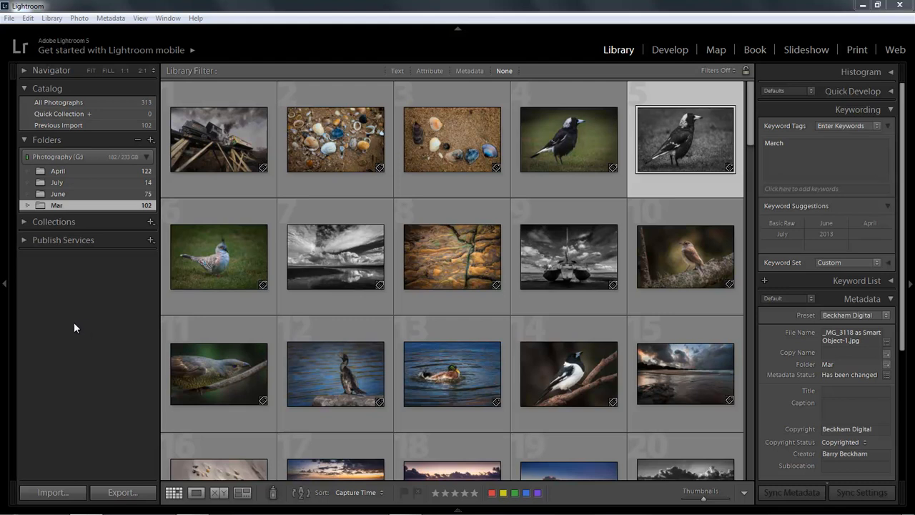
Browse all photographs in the finished catalog with the smallest thumbnails, and enlarge the thumbnails to four per row.
left_click(66, 103)
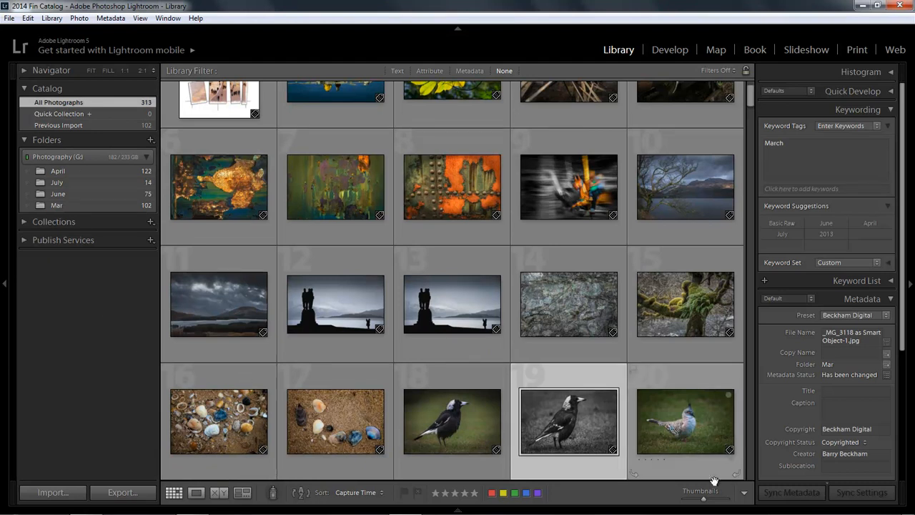
left_click_drag(705, 498, 682, 499)
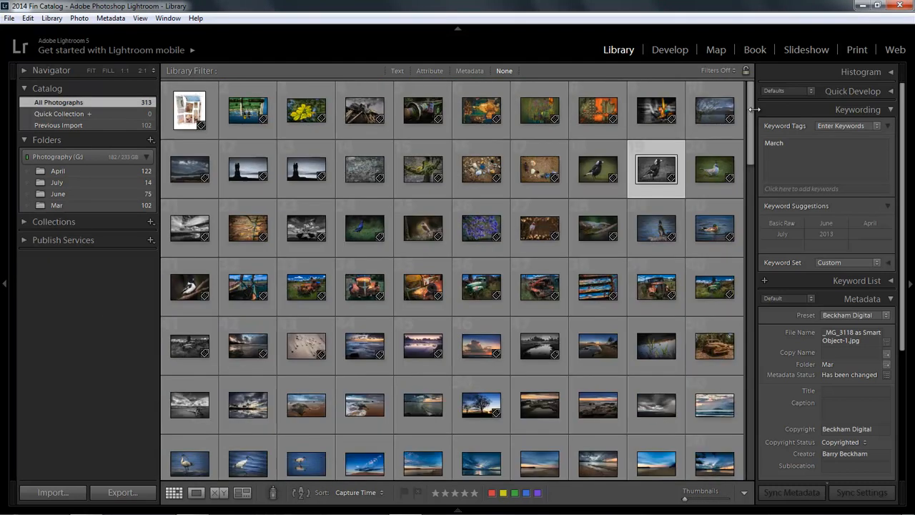
left_click_drag(749, 108, 747, 426)
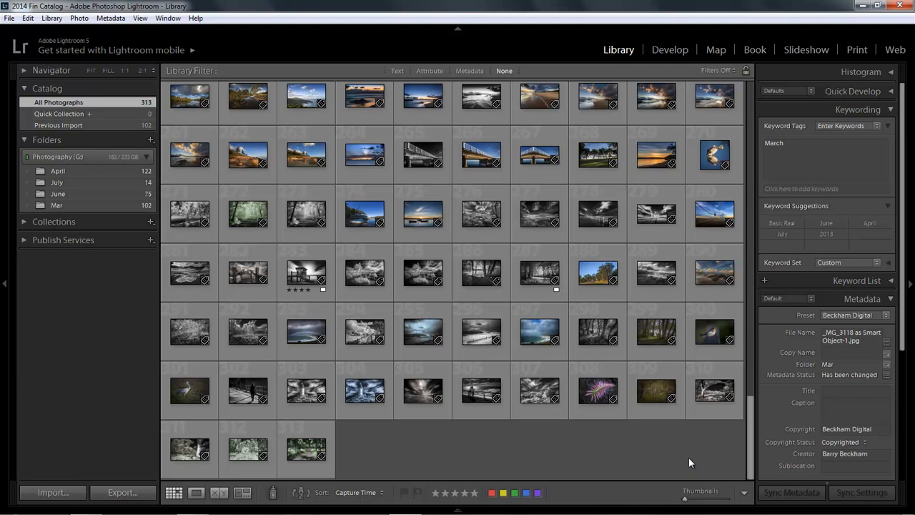
left_click_drag(752, 456, 763, 129)
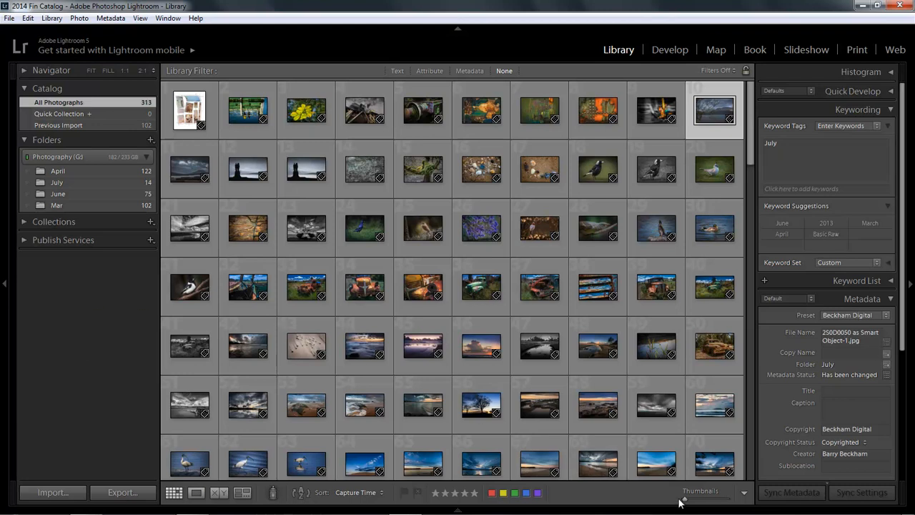
left_click_drag(685, 503, 707, 504)
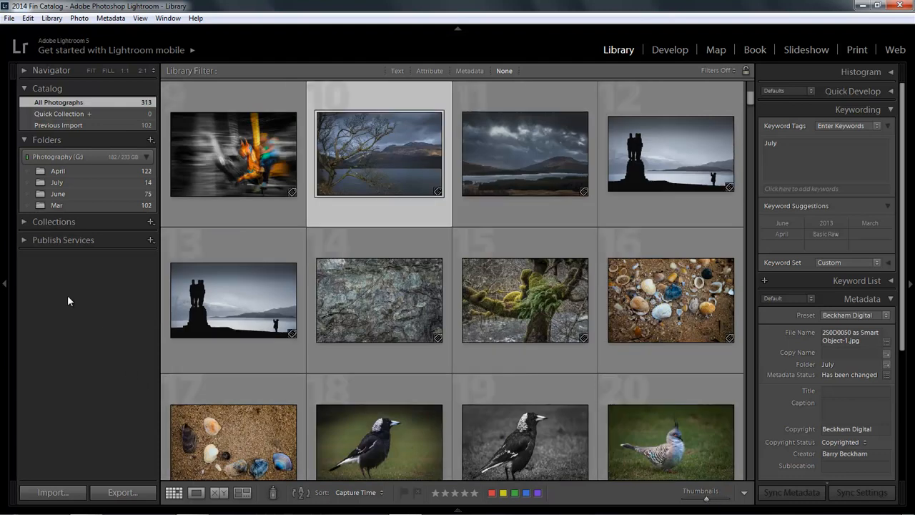
View the photos in the April folder and browse those in the July folder.
left_click(64, 172)
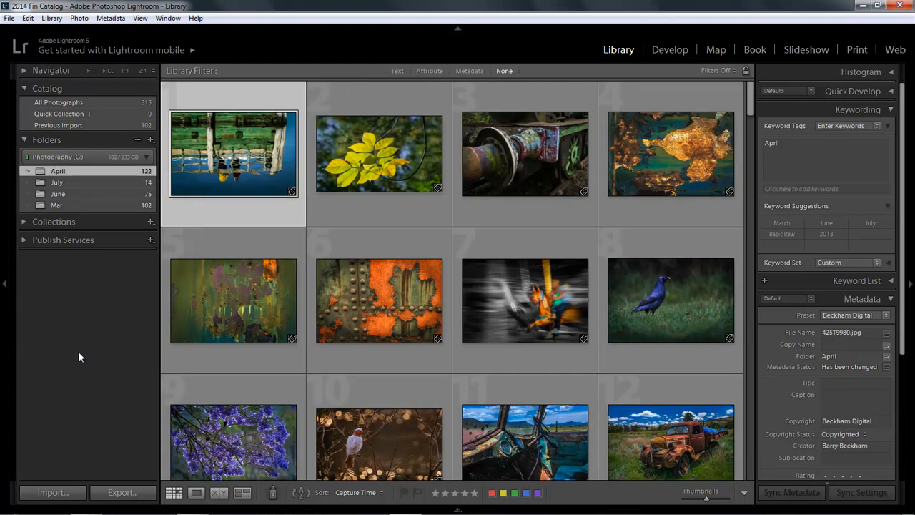
left_click(64, 183)
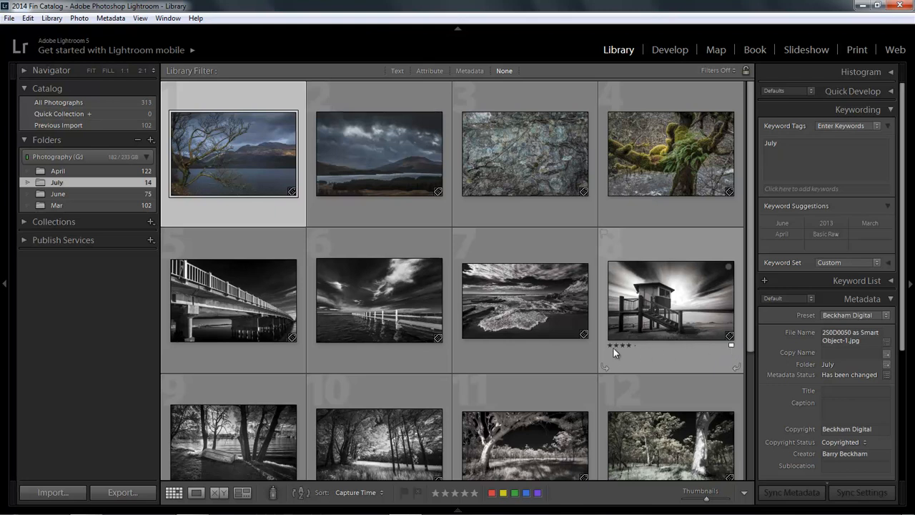
scroll(750, 320, "down", 3)
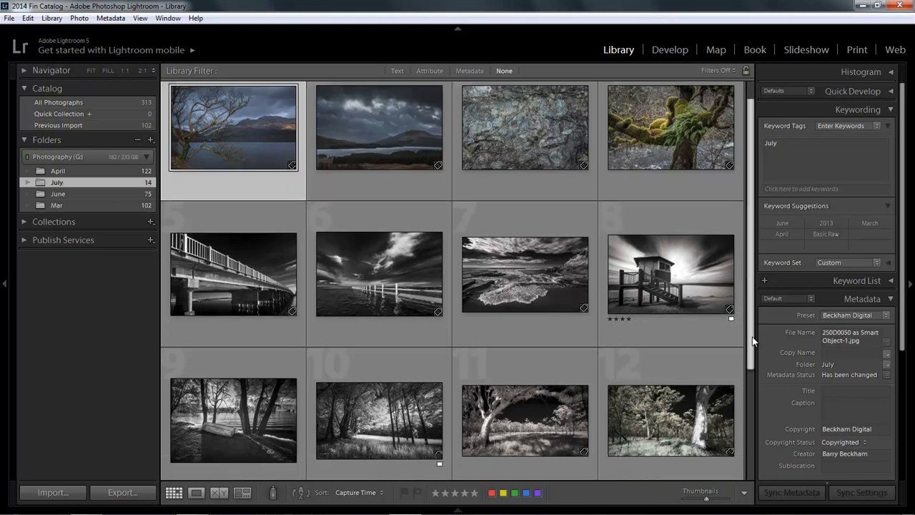